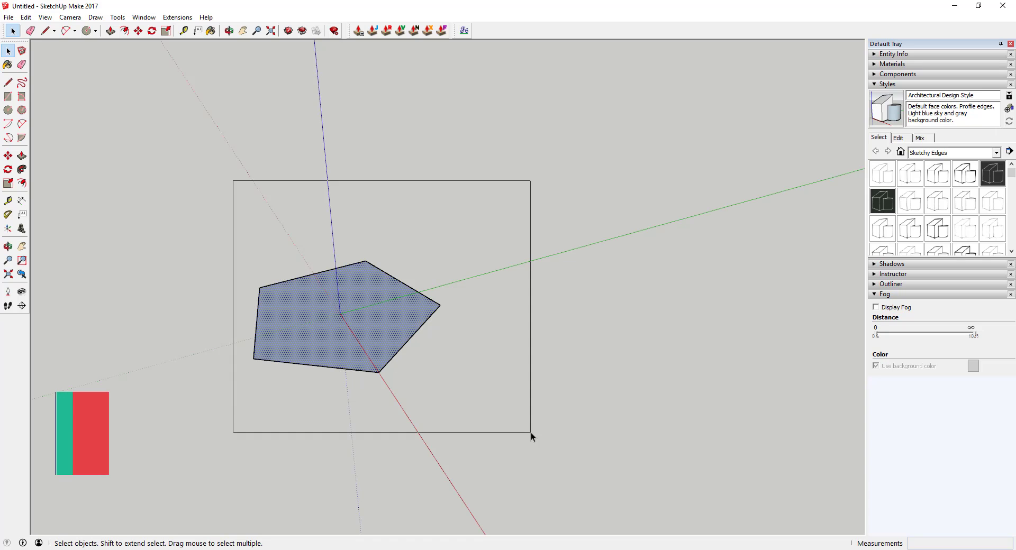
Surround the pentagon with six constant 1" offset outlines running both inside and outside.
left_click(177, 17)
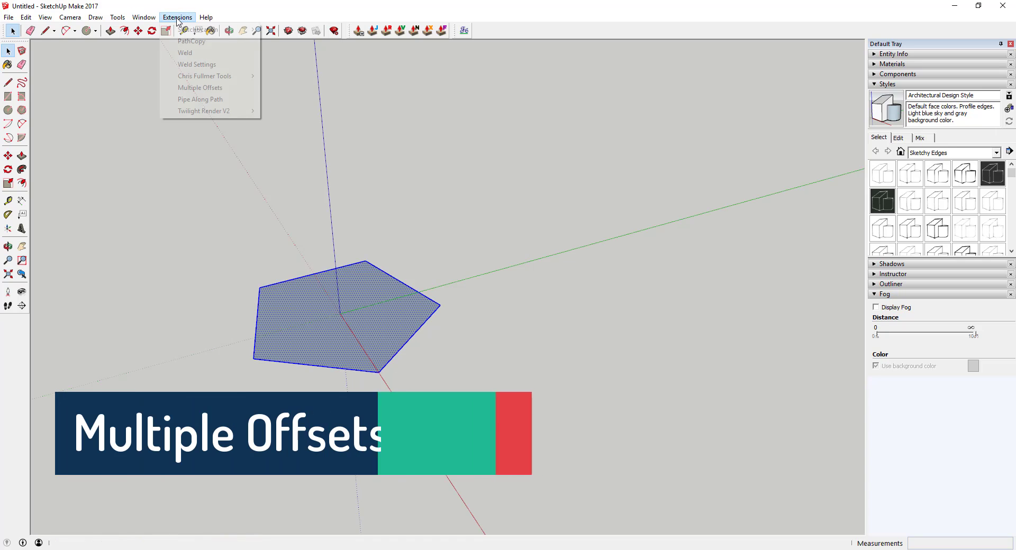
left_click(200, 87)
left_click(530, 274)
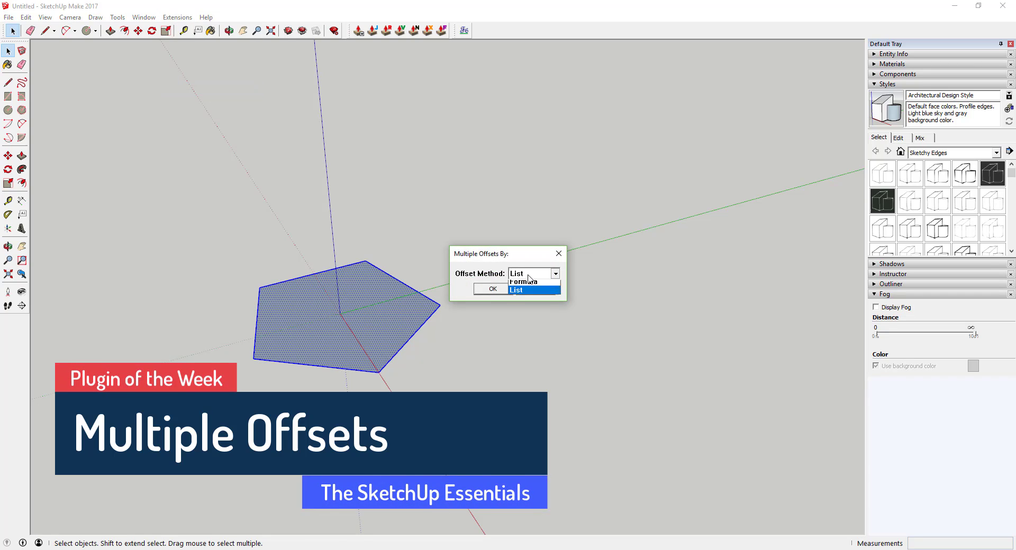
left_click(528, 281)
left_click(497, 290)
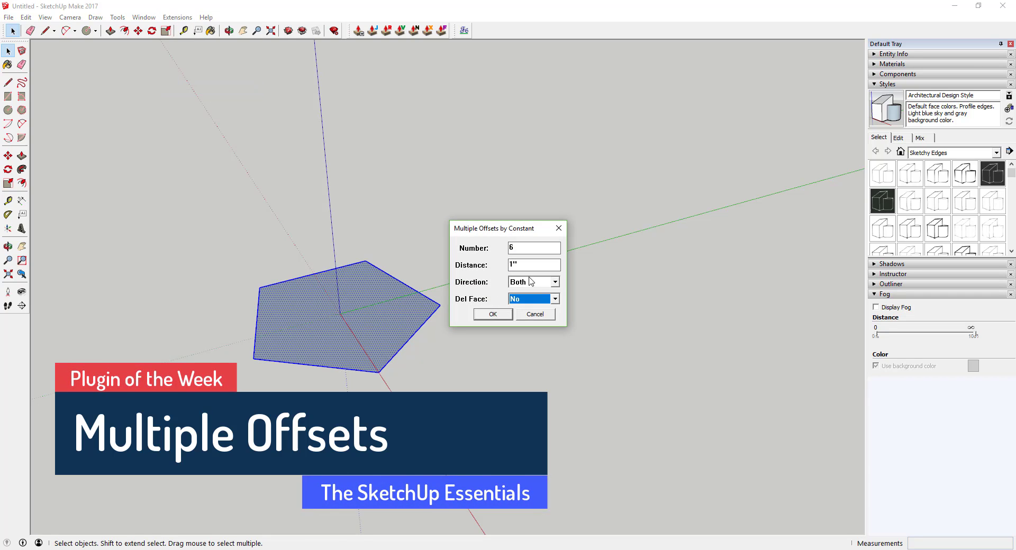
left_click(492, 316)
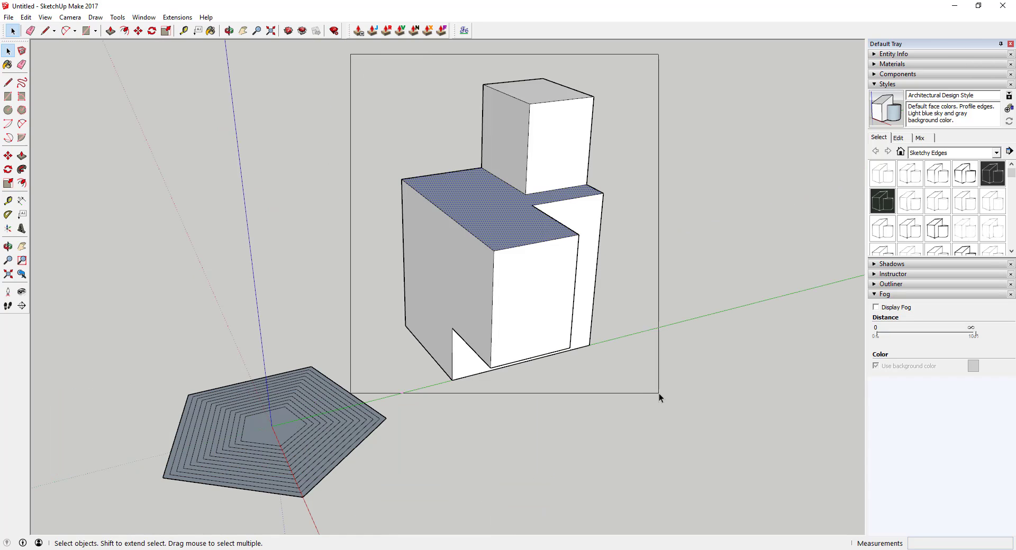
Select the whole block model and give each of its faces an inset offset outline.
left_click_drag(545, 348, 659, 392)
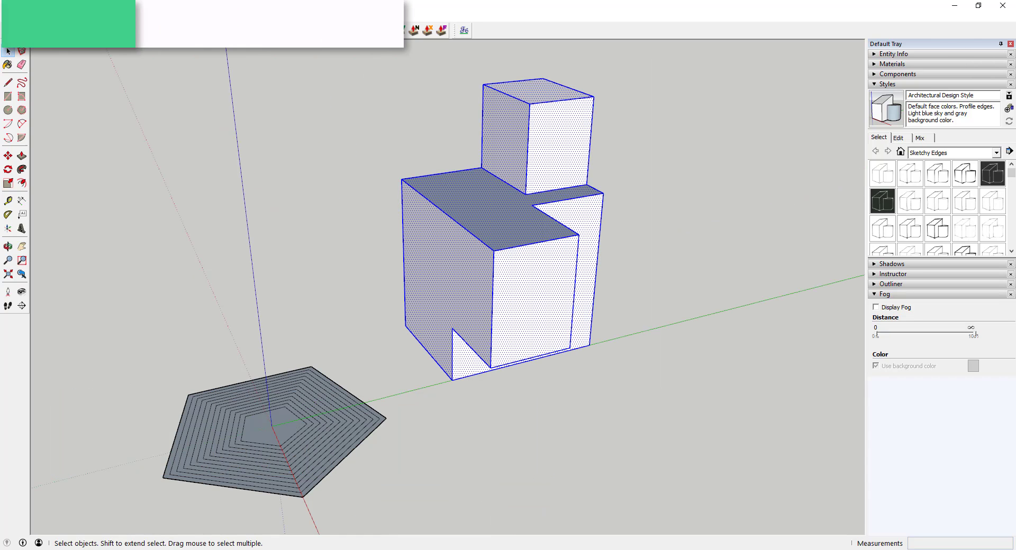
left_click(177, 17)
left_click(200, 87)
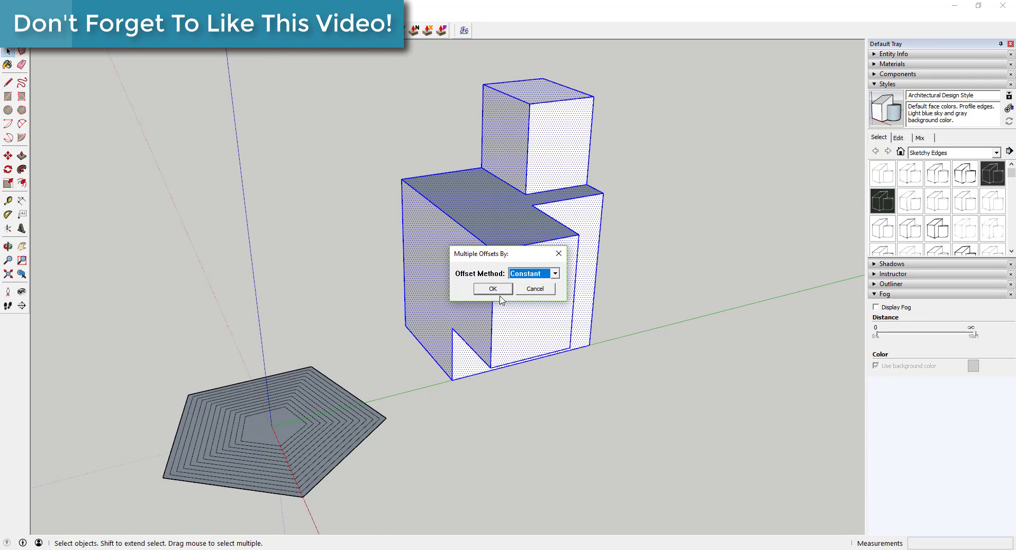
left_click(494, 314)
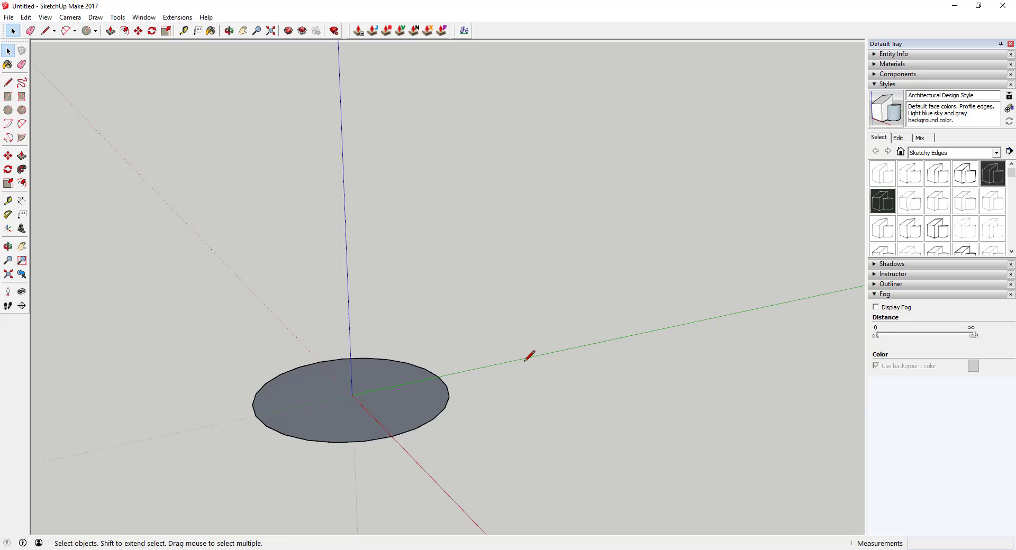
Draw a second circle beside the first one.
key("c")
left_click(556, 351)
left_click(603, 385)
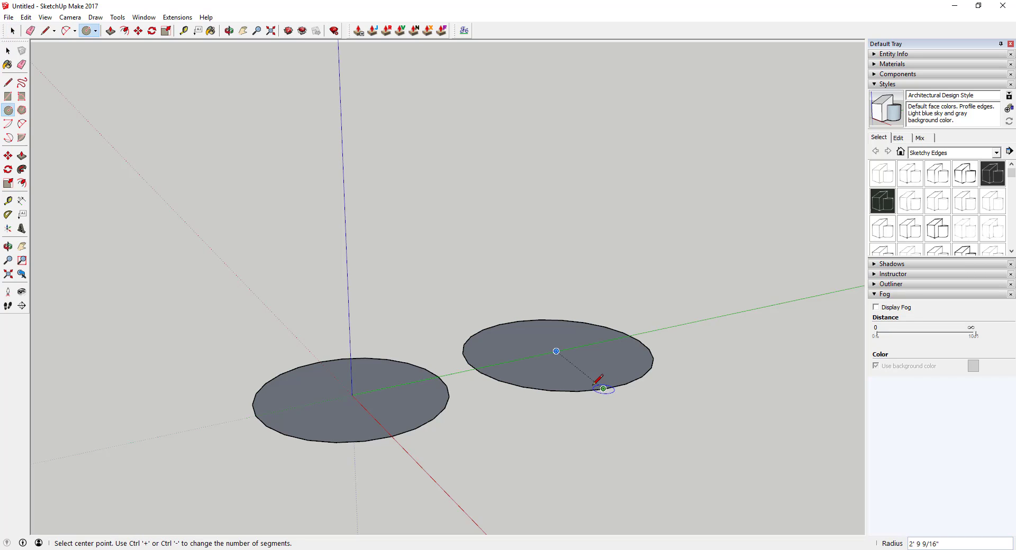
key("space")
Give both circles five constant inner offset rings with Multiple Offsets.
mouse_move(157, 244)
left_mouse_down()
mouse_move(555, 471)
mouse_move(719, 491)
left_mouse_up()
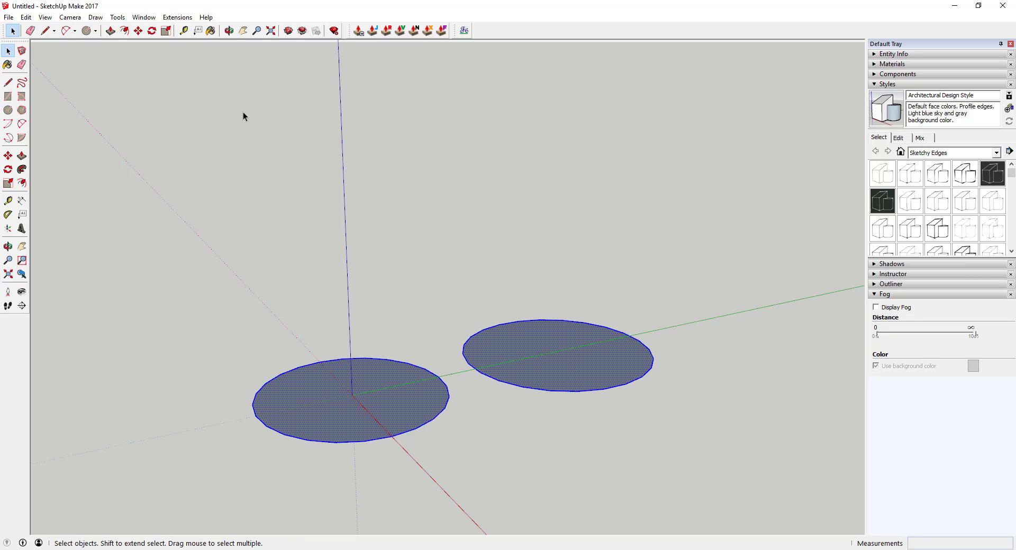
left_click(178, 17)
left_click(215, 88)
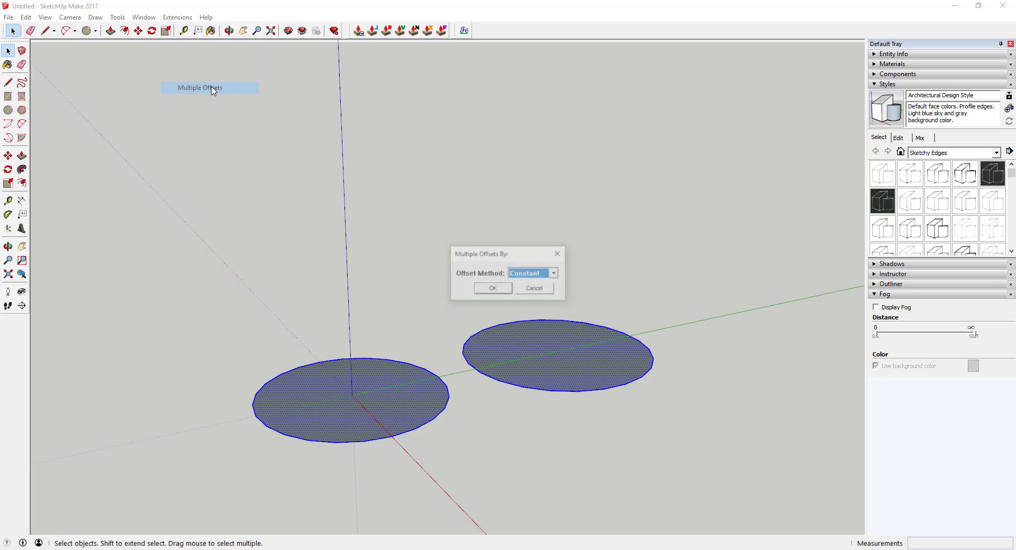
left_click(494, 290)
left_click(513, 247)
type("5")
left_click(493, 314)
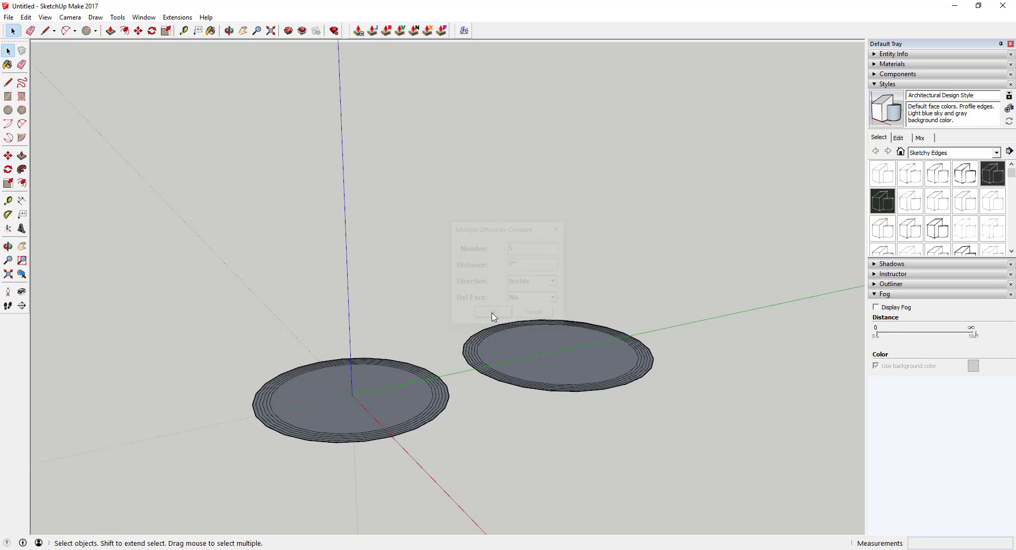
mouse_move(494, 318)
middle_mouse_down()
mouse_move(510, 354)
mouse_move(434, 470)
middle_mouse_up()
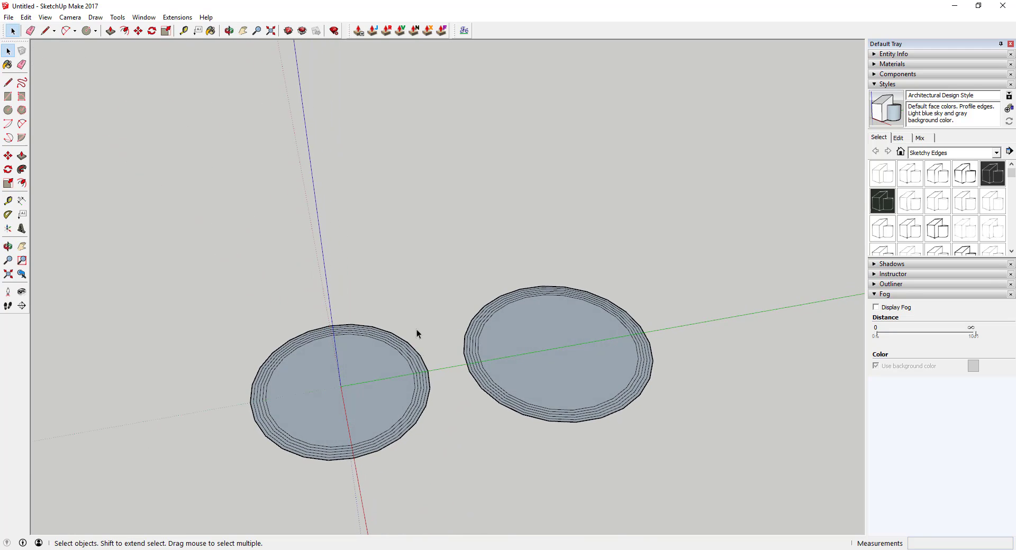
Inset every face of the sphere once with a constant inside offset.
scroll(508, 341, "down", 2)
scroll(508, 342, "up", 2)
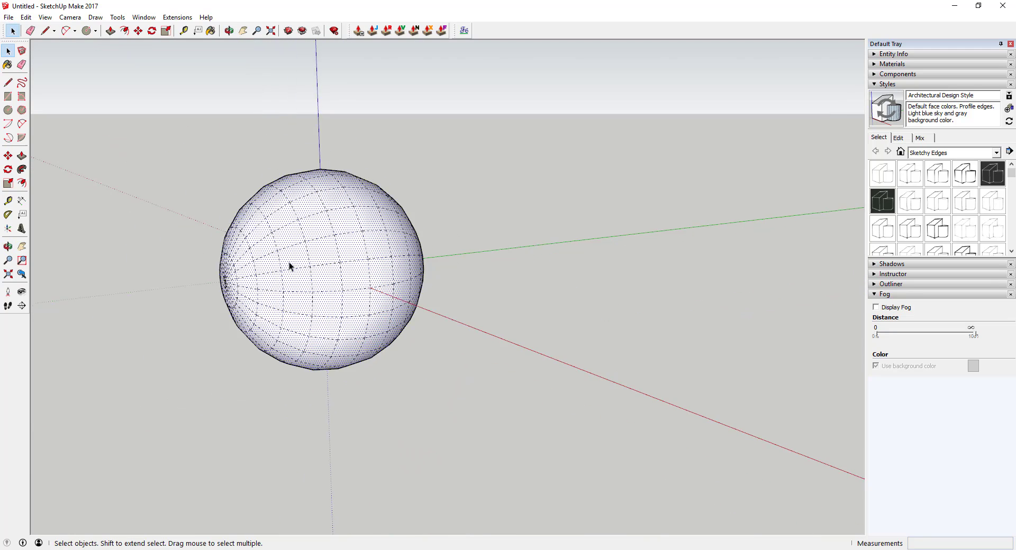
scroll(288, 262, "up", 2)
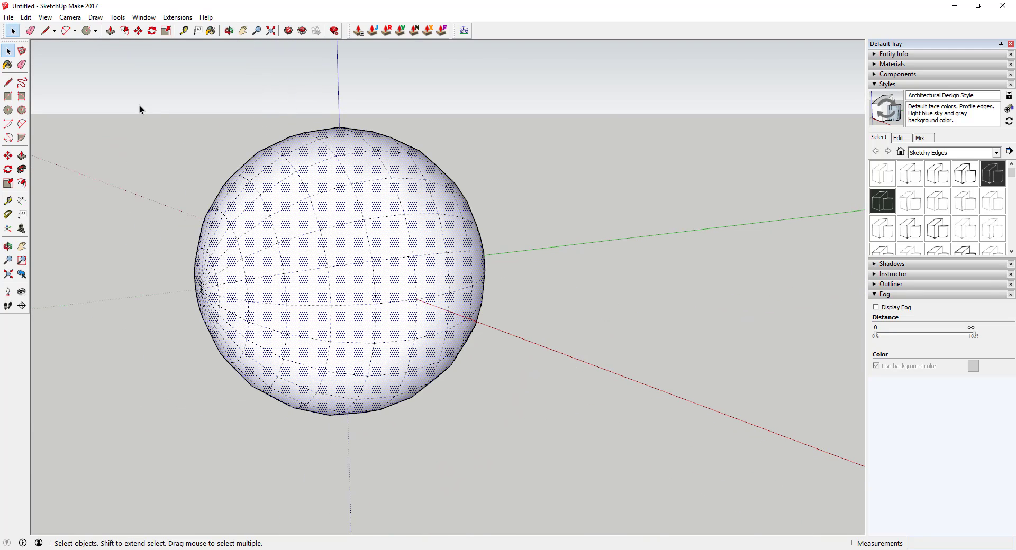
left_click_drag(139, 105, 621, 447)
left_click(177, 17)
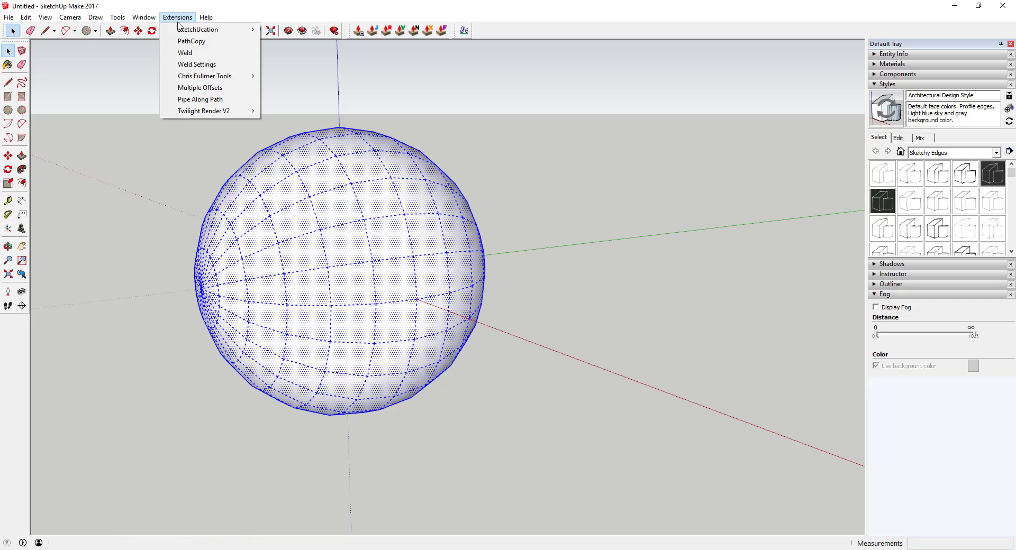
left_click(207, 87)
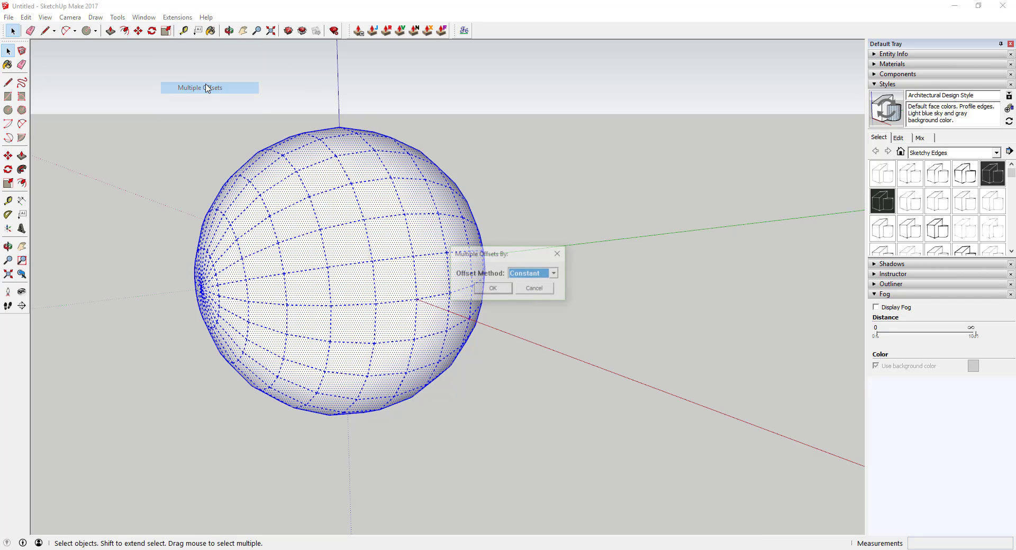
left_click(501, 290)
left_click(537, 246)
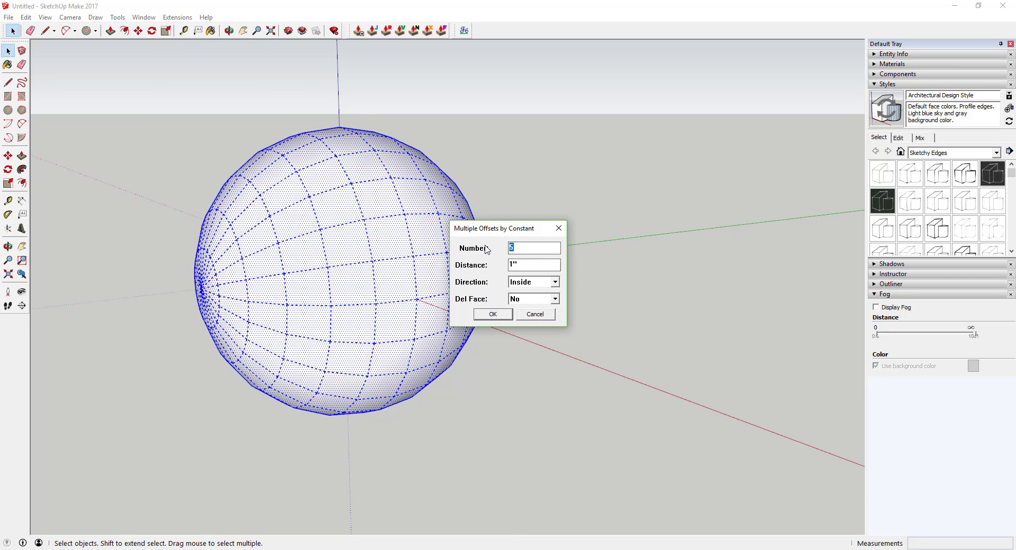
left_click(492, 315)
Turn off hidden geometry and delete the sphere's inner panels, leaving a lattice.
left_click(45, 17)
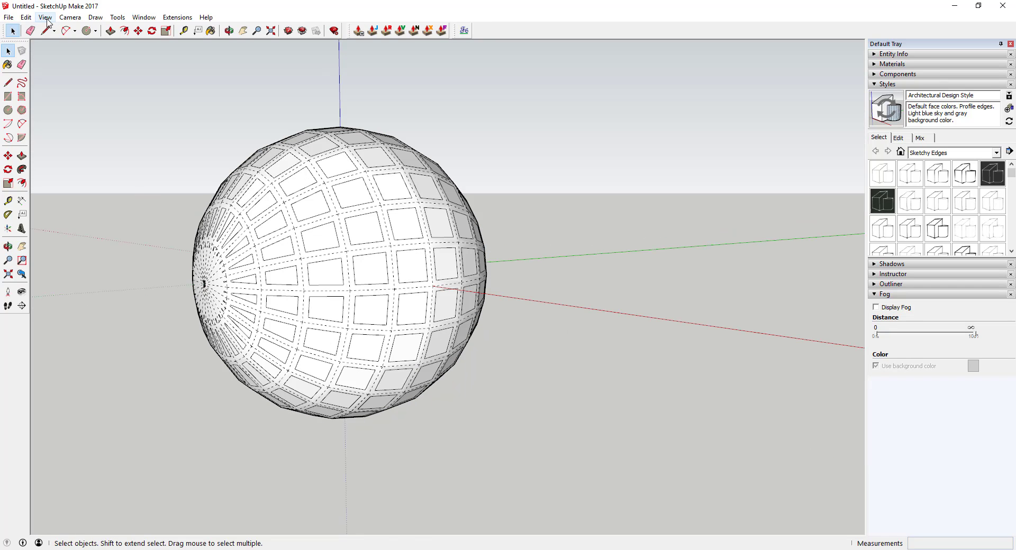
left_click(66, 55)
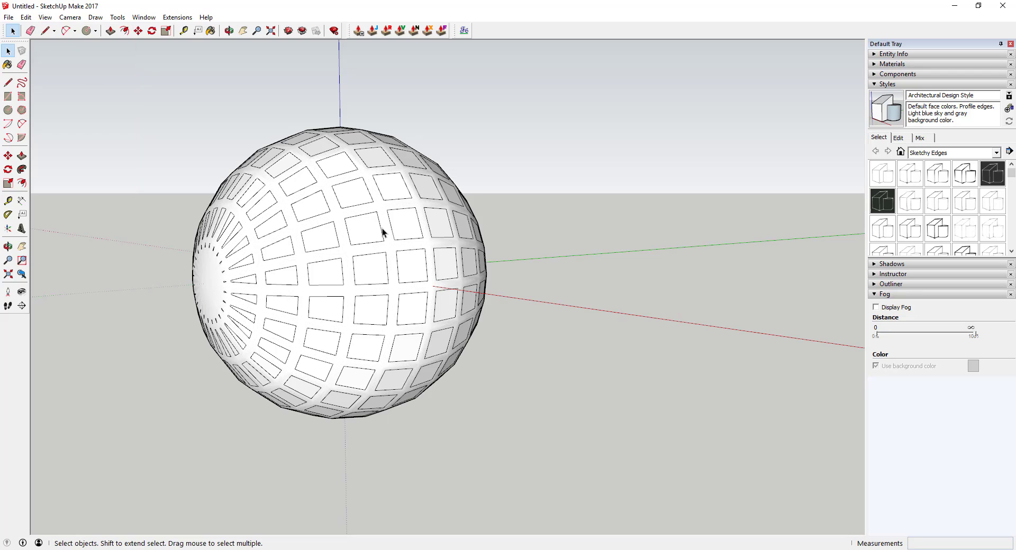
triple_click(341, 226)
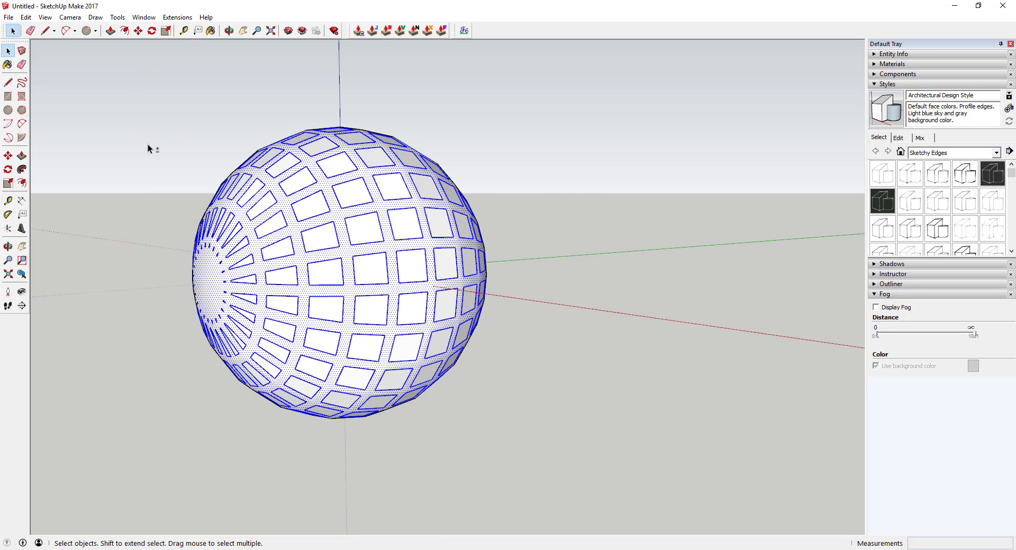
left_click_drag(118, 91, 591, 462, "shift")
key("Delete")
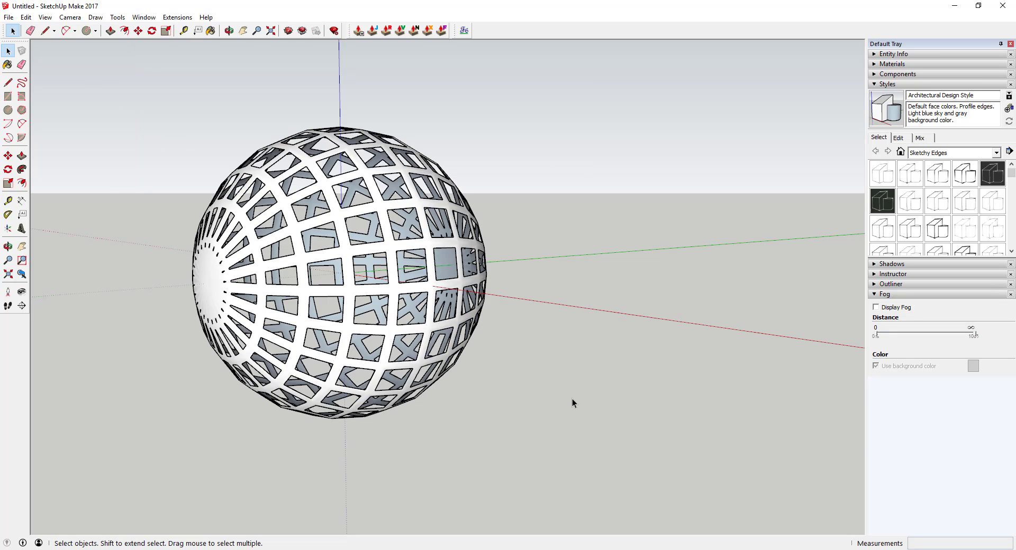
middle_click_drag(332, 328, 873, 316)
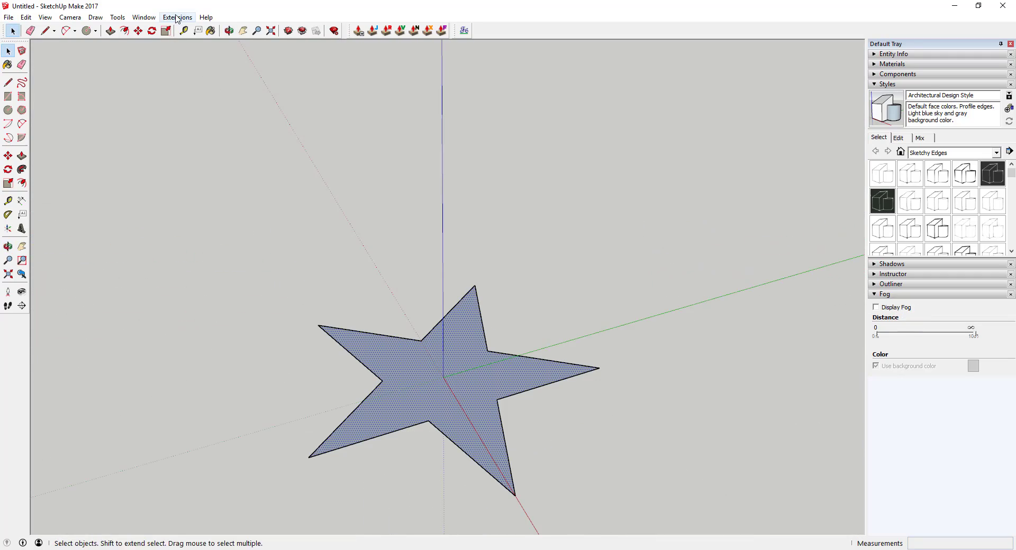
Offset the star five times at 1" in both directions, then view it from above.
left_click(177, 17)
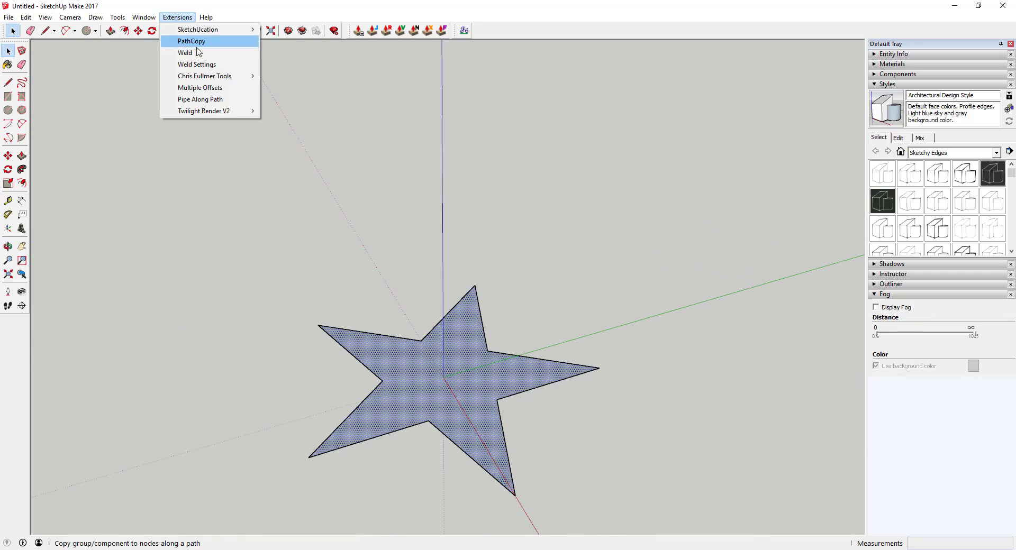
left_click(201, 87)
left_click(505, 289)
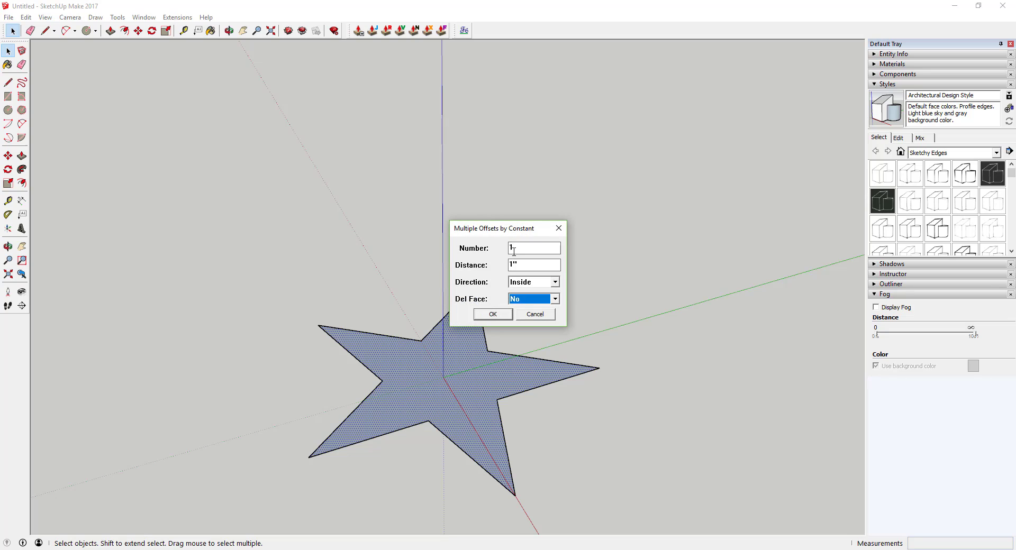
key("Tab")
key("Tab")
key("Tab")
type("5")
left_click(540, 285)
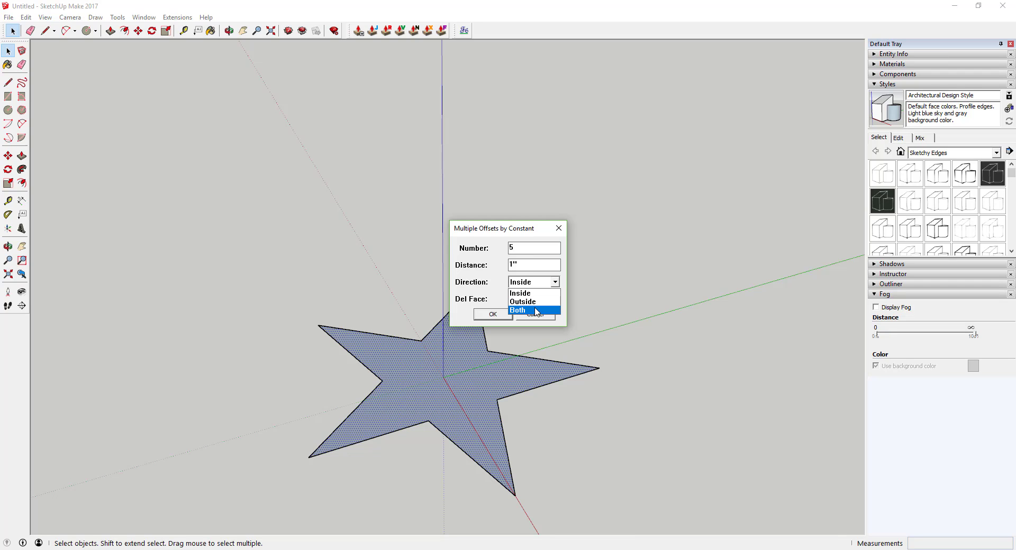
left_click(535, 310)
left_click(500, 315)
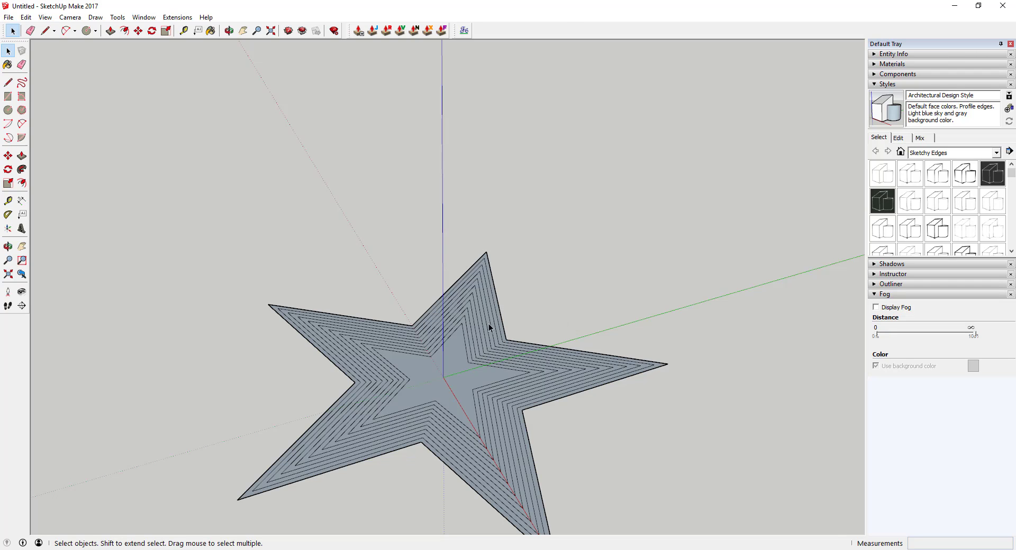
scroll(487, 327, "down", 3)
mouse_move(520, 433)
middle_mouse_down()
mouse_move(401, 401)
mouse_move(526, 492)
middle_mouse_up()
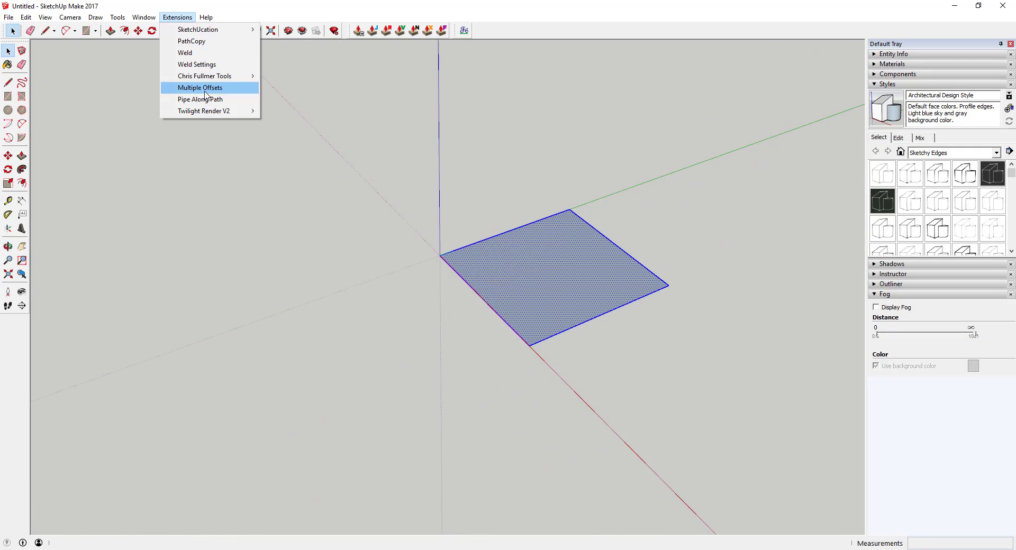
Fill the square with constant offset outlines running inside.
left_click(207, 89)
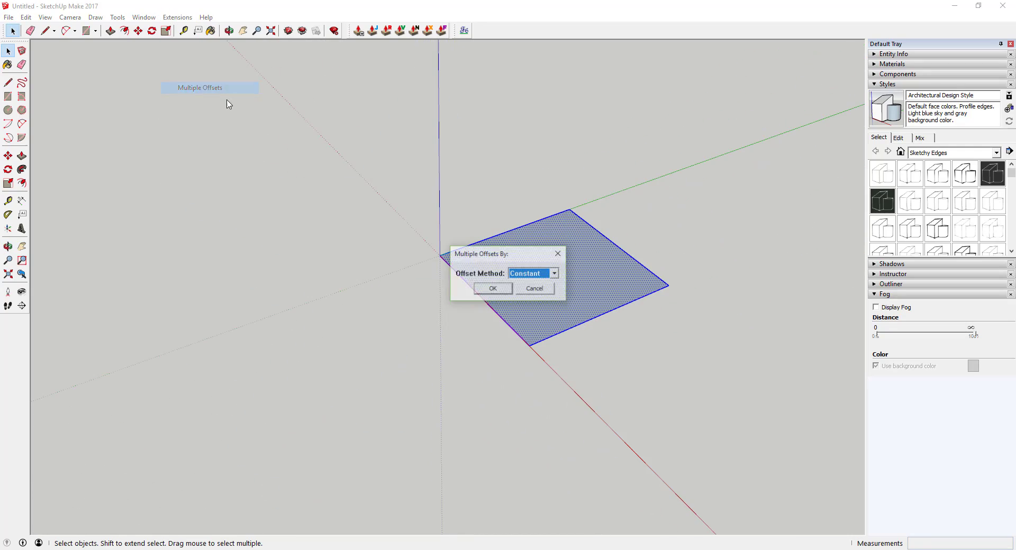
left_click(498, 290)
left_click(541, 287)
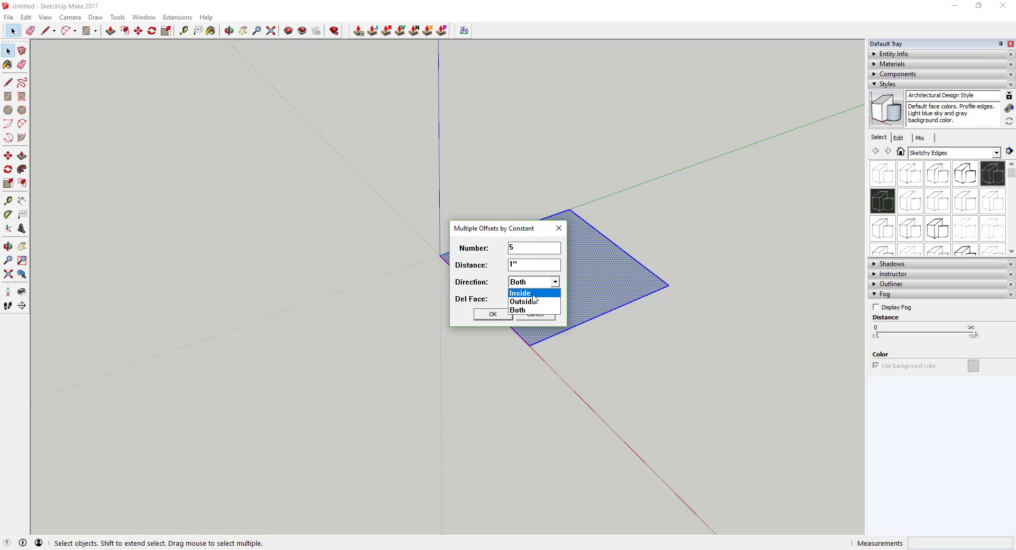
left_click(524, 290)
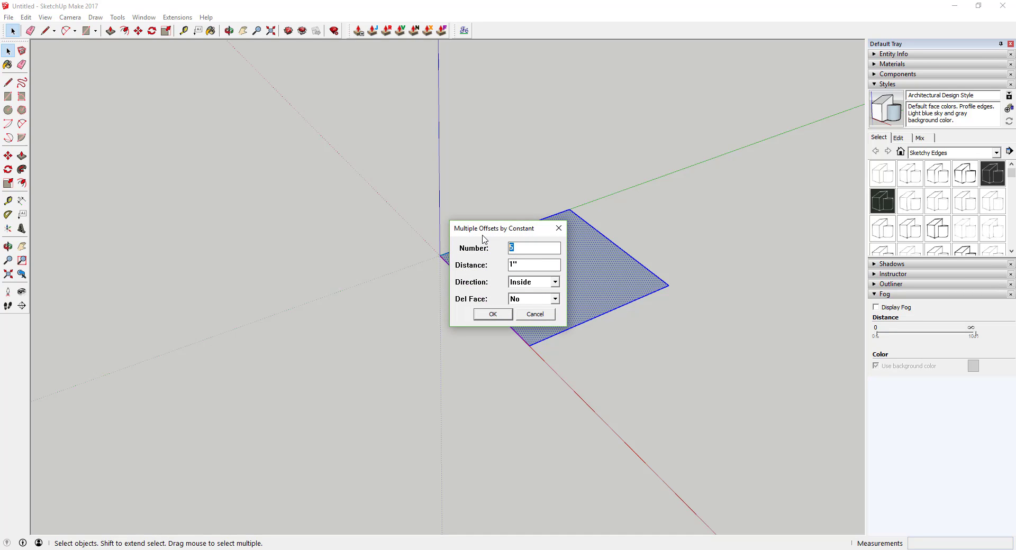
left_click(534, 247)
type("15")
left_click(504, 313)
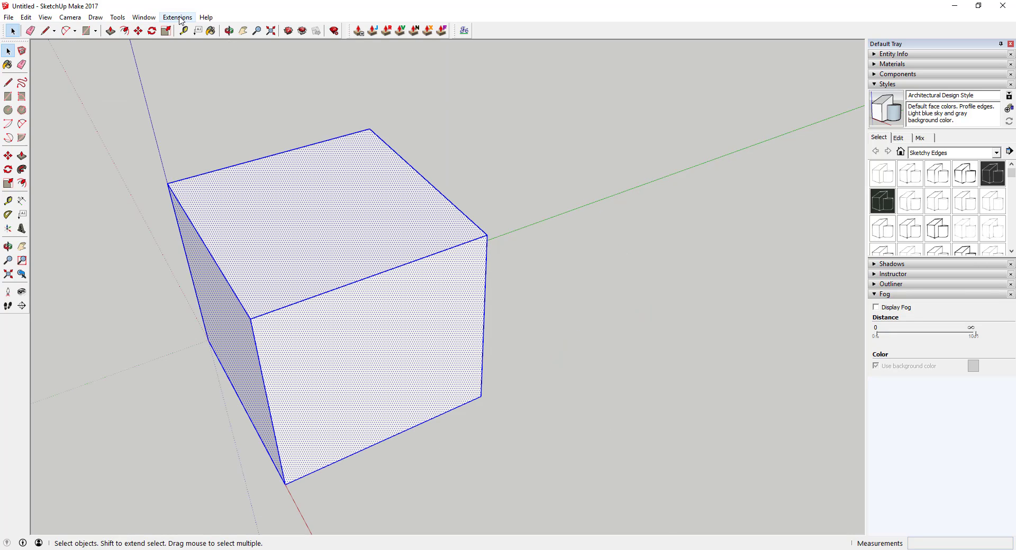
Add three constant outward offset bands around each face of the cube.
left_click(177, 18)
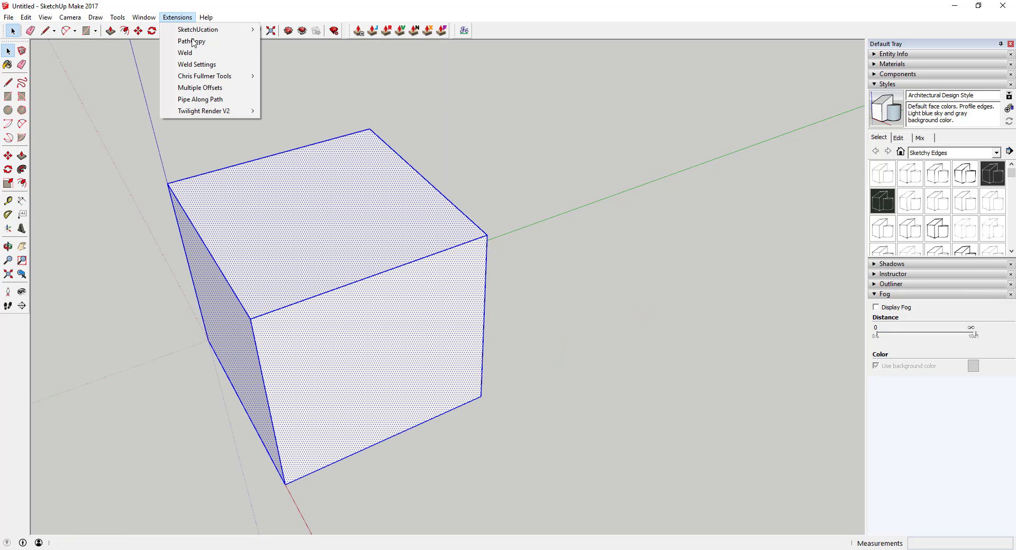
left_click(200, 87)
left_click(485, 290)
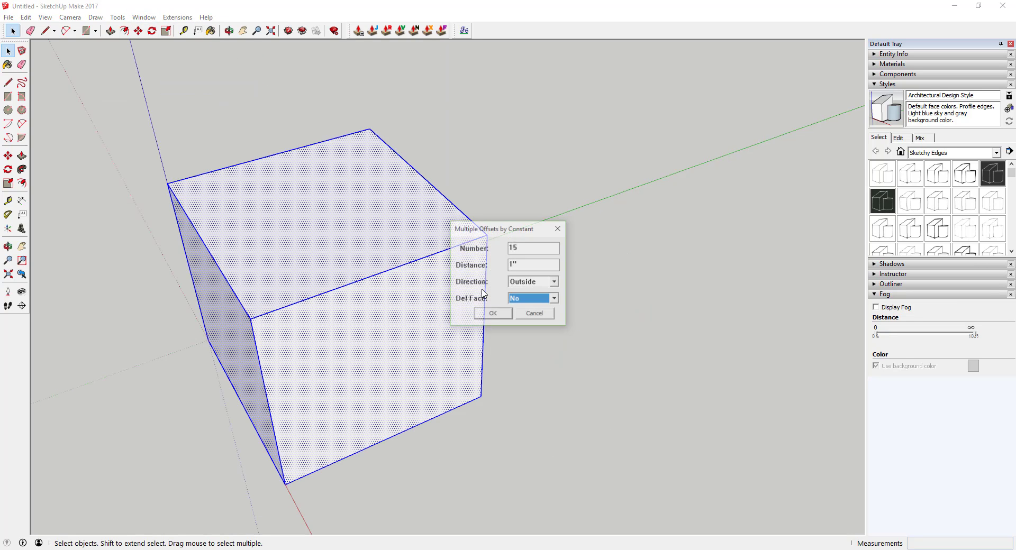
key("Tab")
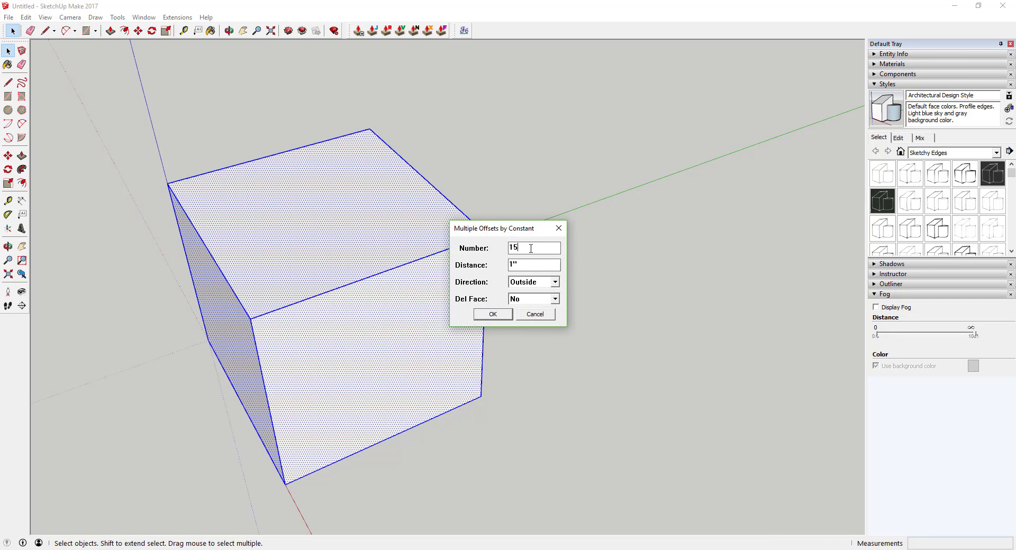
key("Tab")
key("Tab")
type("3")
left_click(494, 315)
mouse_move(312, 336)
middle_mouse_down()
mouse_move(443, 220)
mouse_move(379, 209)
middle_mouse_up()
scroll(379, 208, "up", 3)
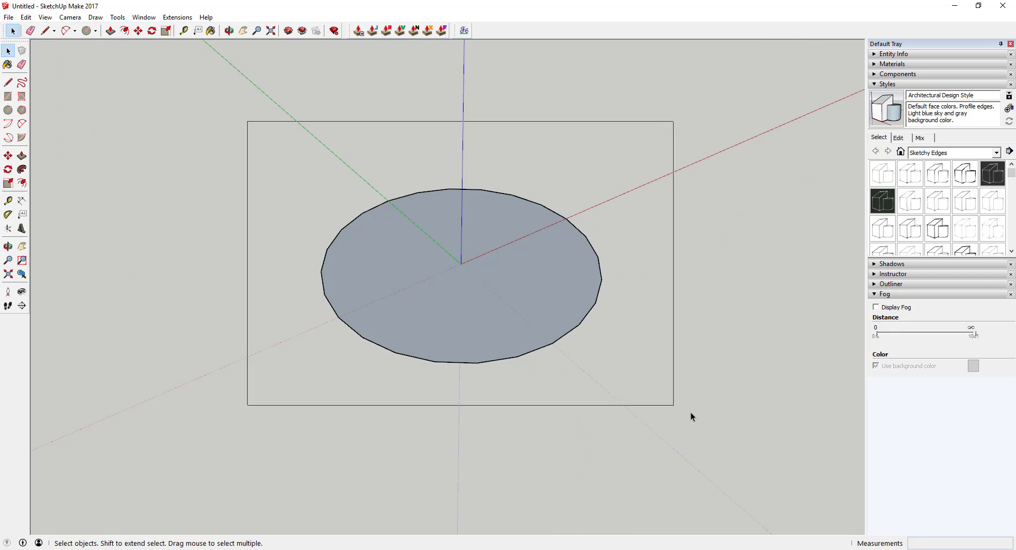
left_click_drag(690, 417, 691, 417)
Add ten outward formula rings to the circle: 1" distance, operator *, multiplier 2.
left_click(177, 17)
left_click(192, 88)
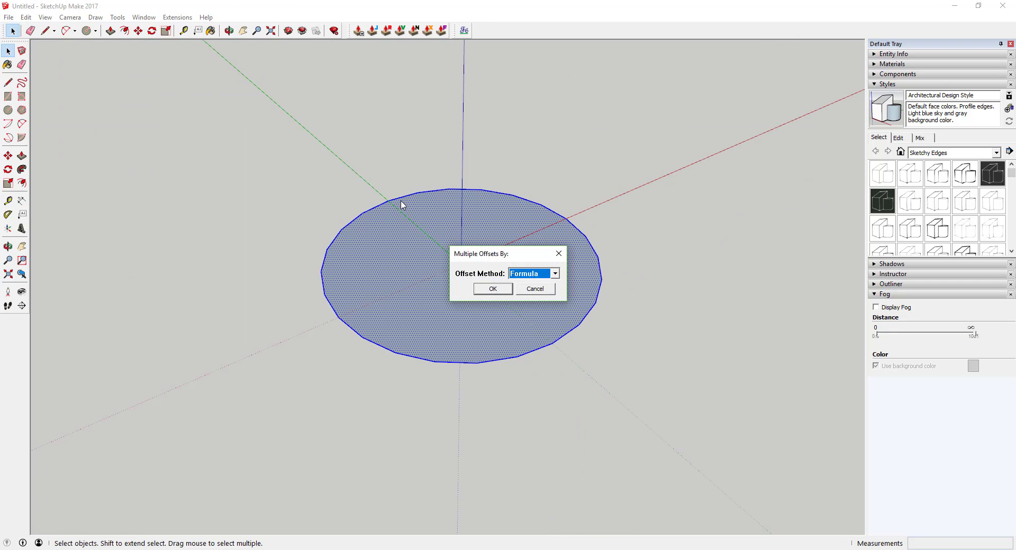
left_click(493, 292)
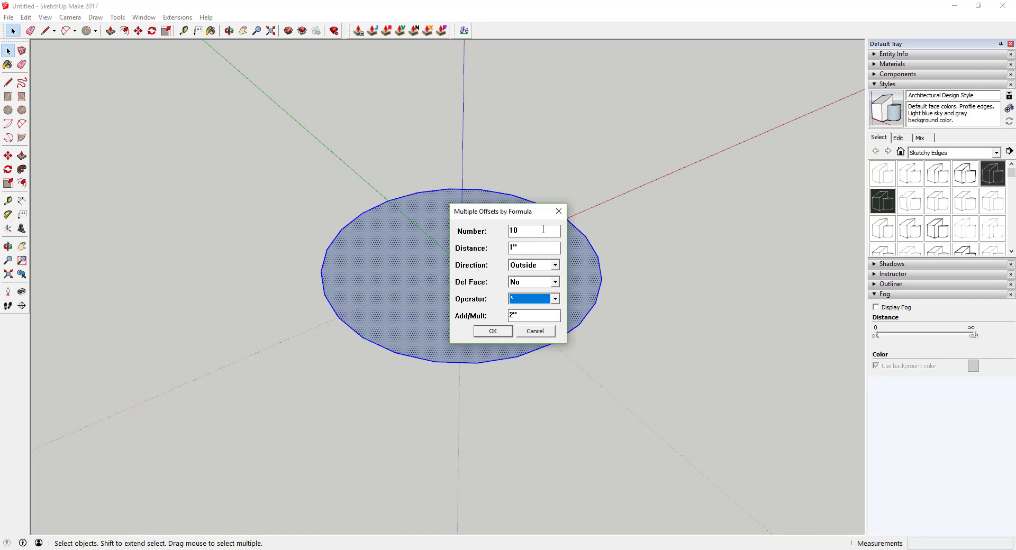
left_click(516, 315)
key("BackSpace")
left_click(493, 332)
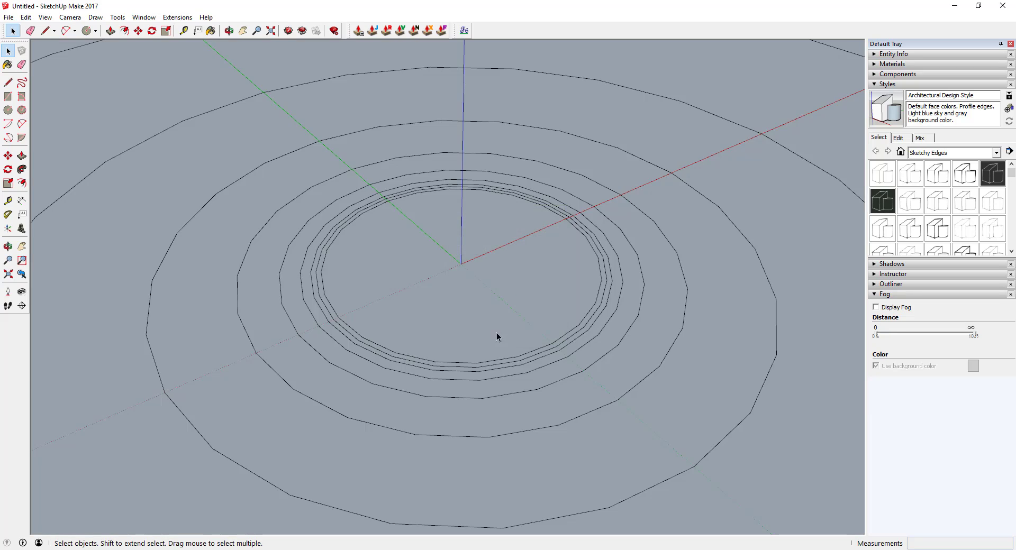
scroll(497, 196, "up", 3)
scroll(478, 221, "down", 5)
scroll(565, 207, "down", 2)
key("ctrl+z")
Ring the hexagon with outward Delta offsets from the list 1,2*10.
left_click_drag(261, 122, 625, 320)
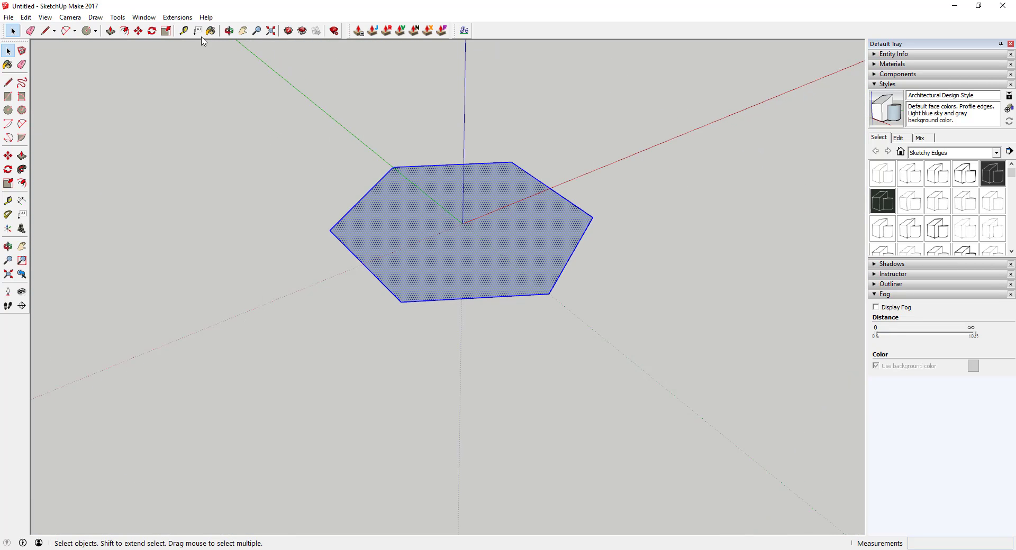
left_click(177, 17)
left_click(211, 86)
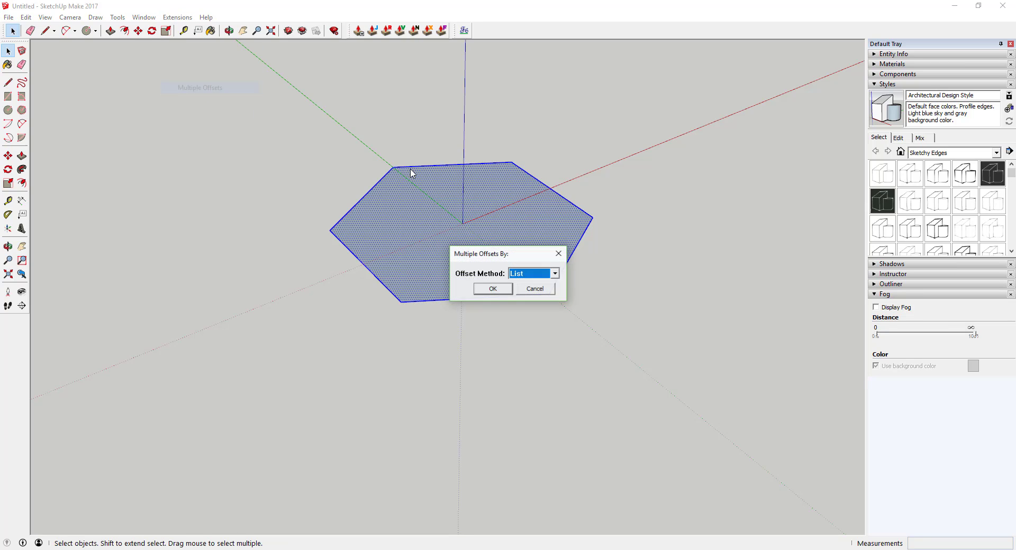
left_click(489, 290)
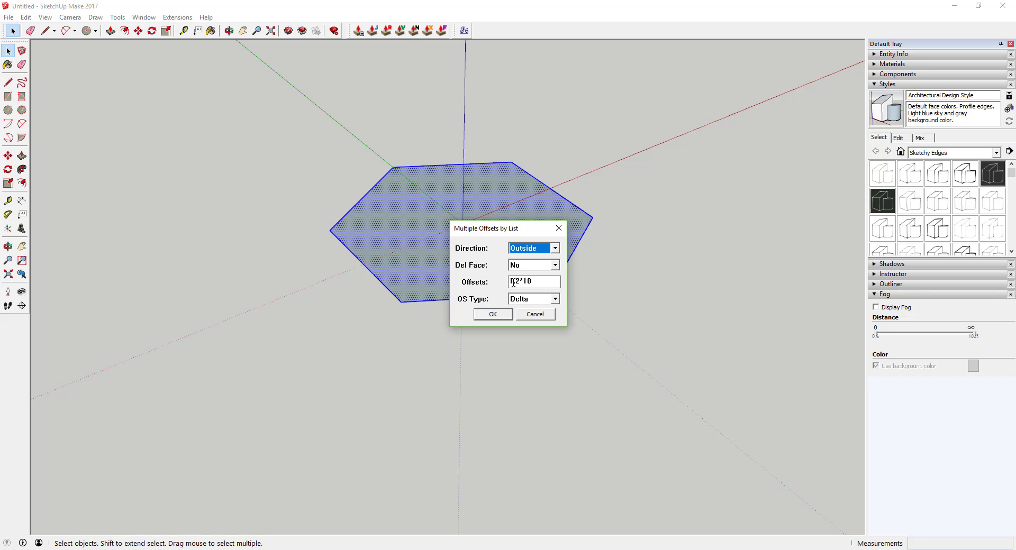
left_click(513, 283)
type(",")
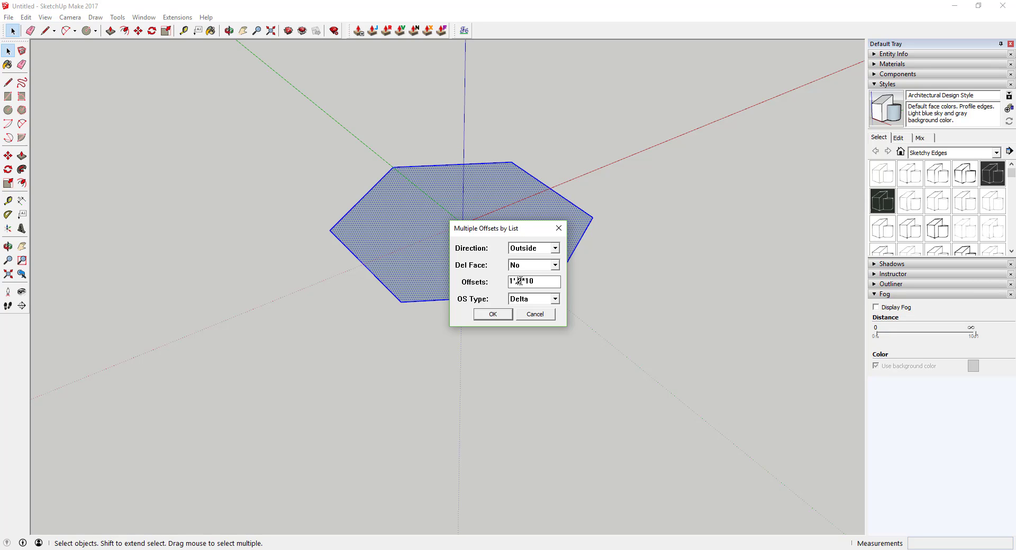
left_click(497, 314)
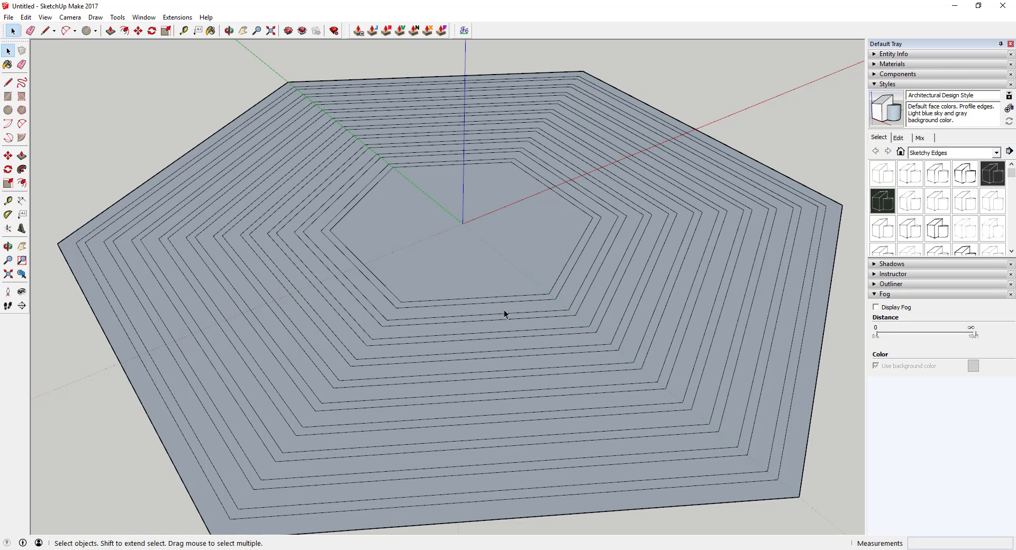
key("p")
left_click_drag(525, 284, 525, 316)
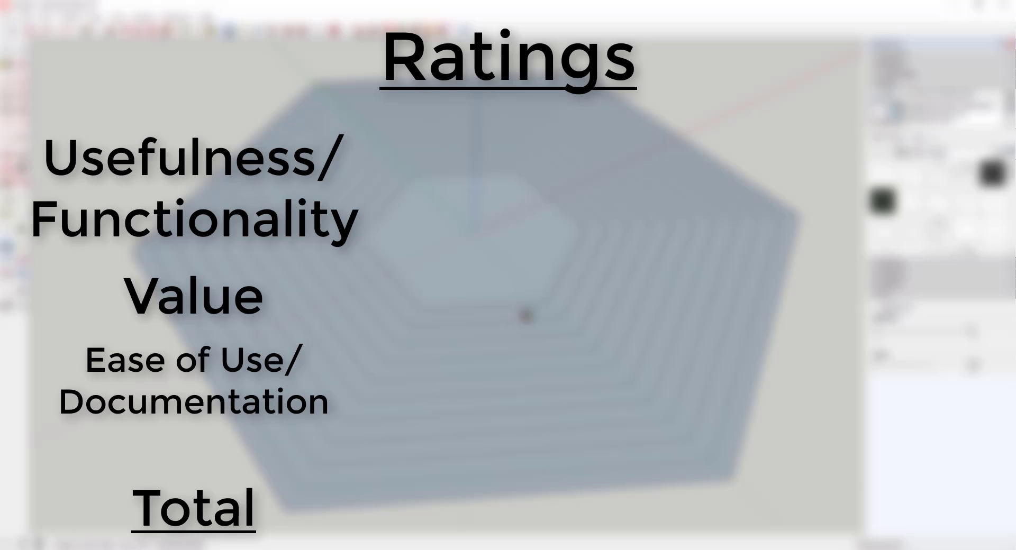